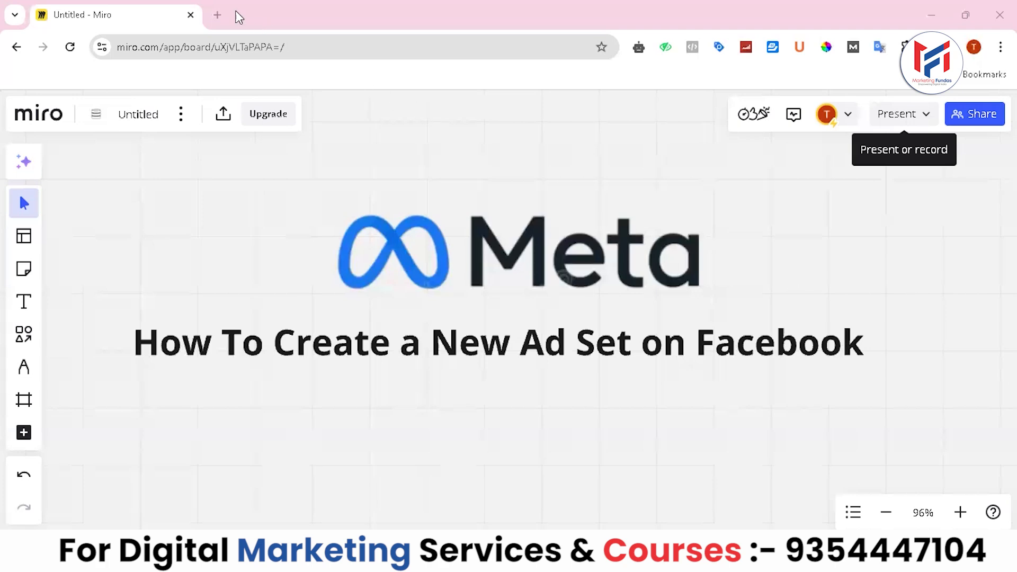
Open the Facebook home page in a new browser tab
{"action": "left_click", "coordinate": [217, 14]}
{"action": "type", "text": "fca"}
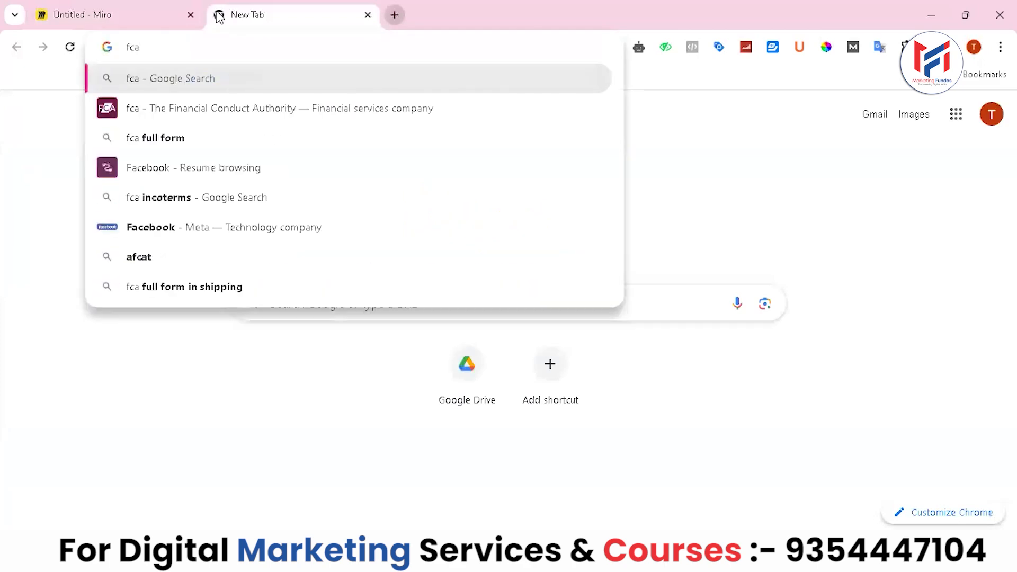
{"action": "key", "text": "BackSpace"}
{"action": "key", "text": "BackSpace"}
{"action": "type", "text": "ace"}
{"action": "key", "text": "Return"}
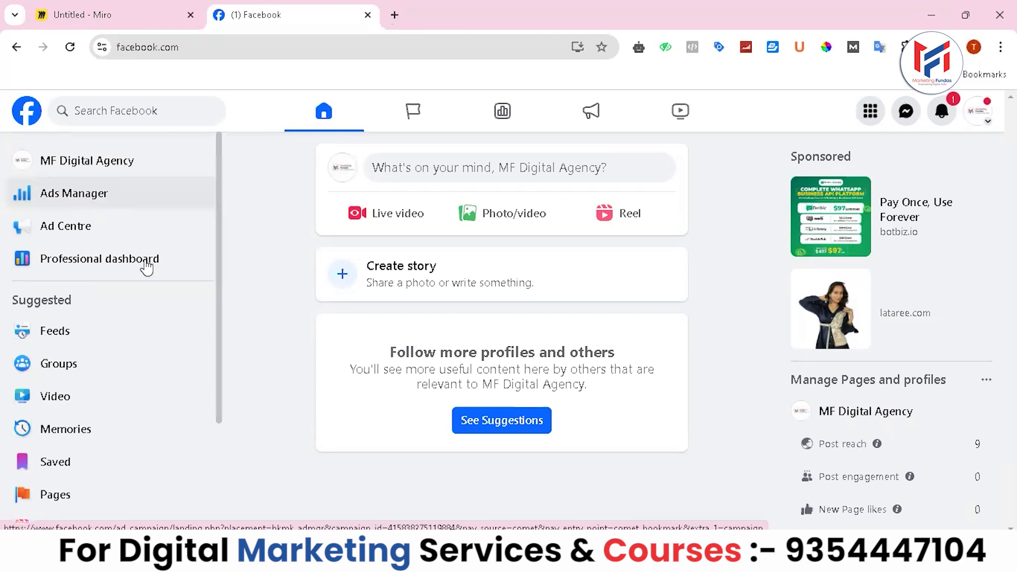
Expand the shortcut list on the Facebook home page to look through its entries
{"action": "scroll", "coordinate": [219, 319], "scroll_direction": "down", "scroll_amount": 1}
{"action": "left_click_drag", "start_coordinate": [216, 312], "coordinate": [213, 433]}
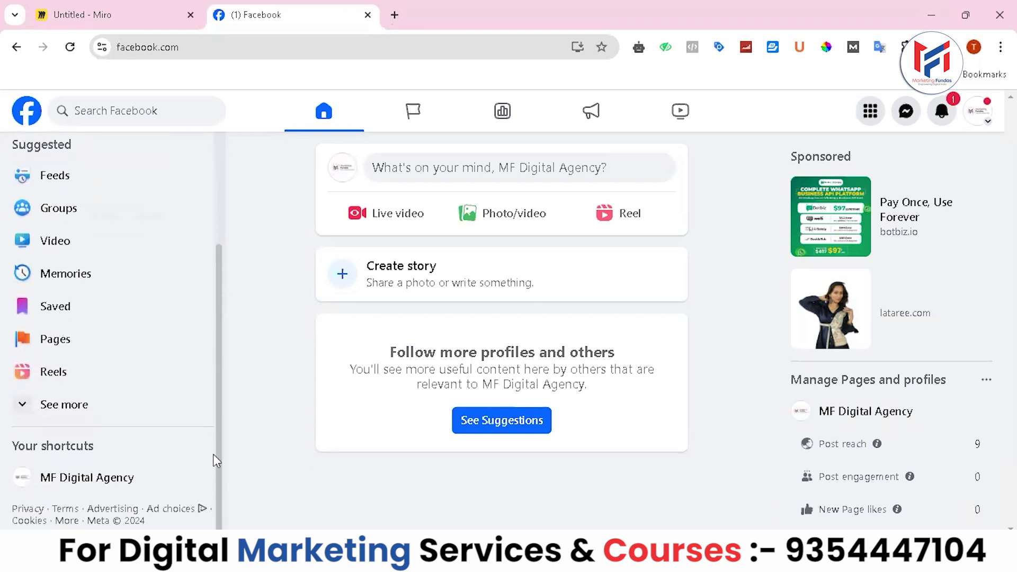
{"action": "left_click", "coordinate": [71, 413]}
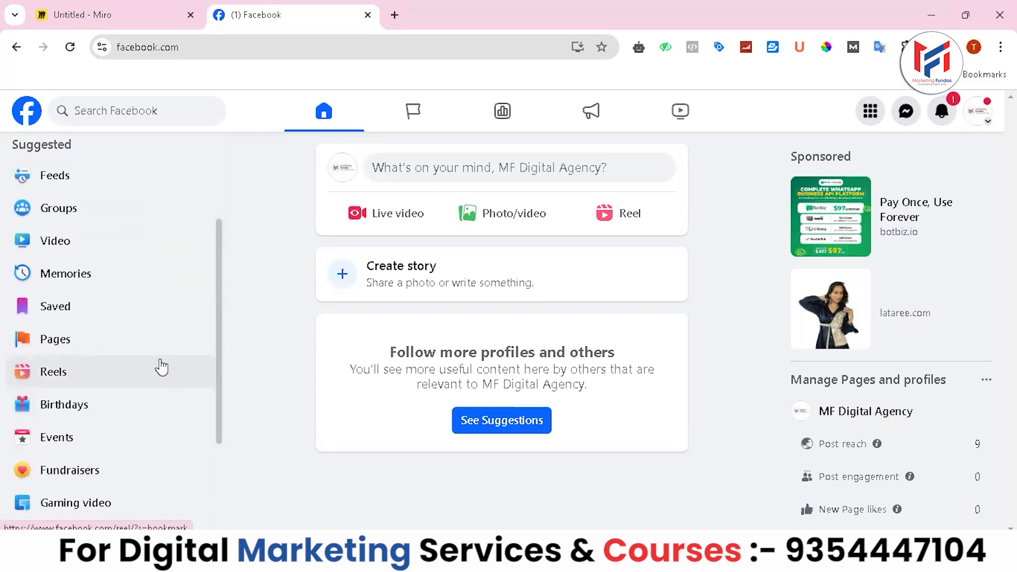
Search the web for "facebook ads manager" in a new browser tab
{"action": "left_click", "coordinate": [394, 15]}
{"action": "type", "text": "facebookk"}
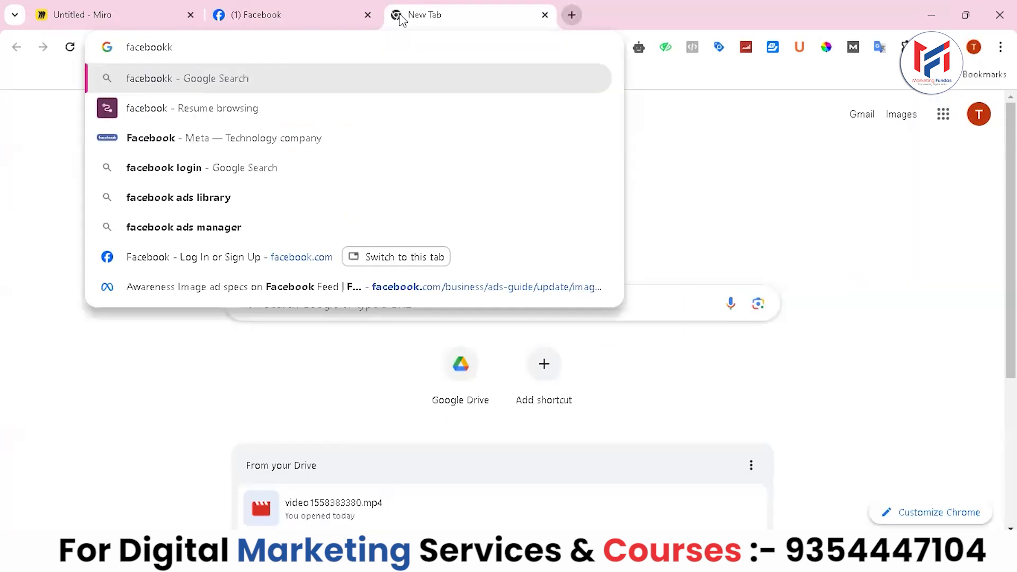
{"action": "key", "text": "BackSpace"}
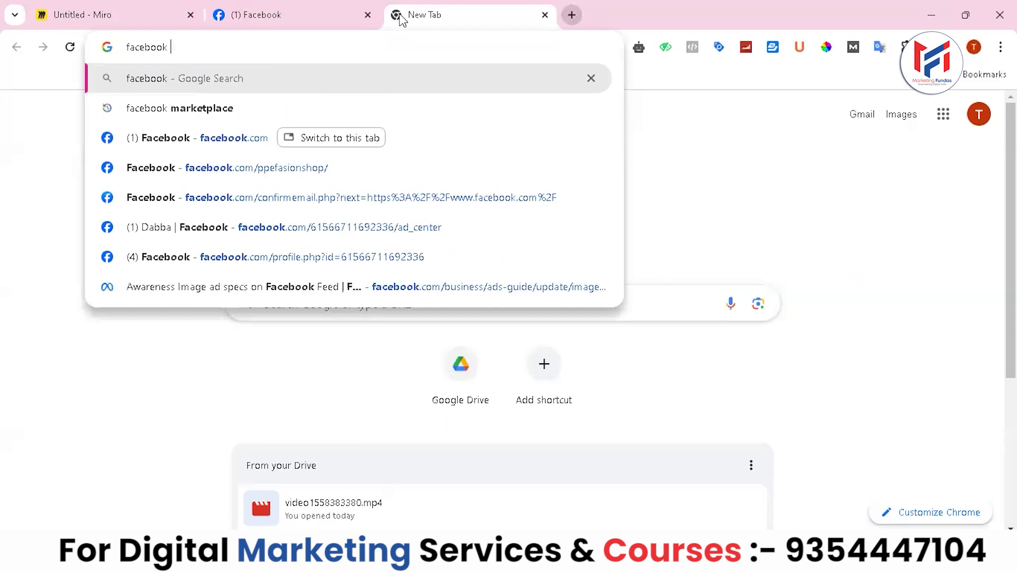
{"action": "type", "text": "ada"}
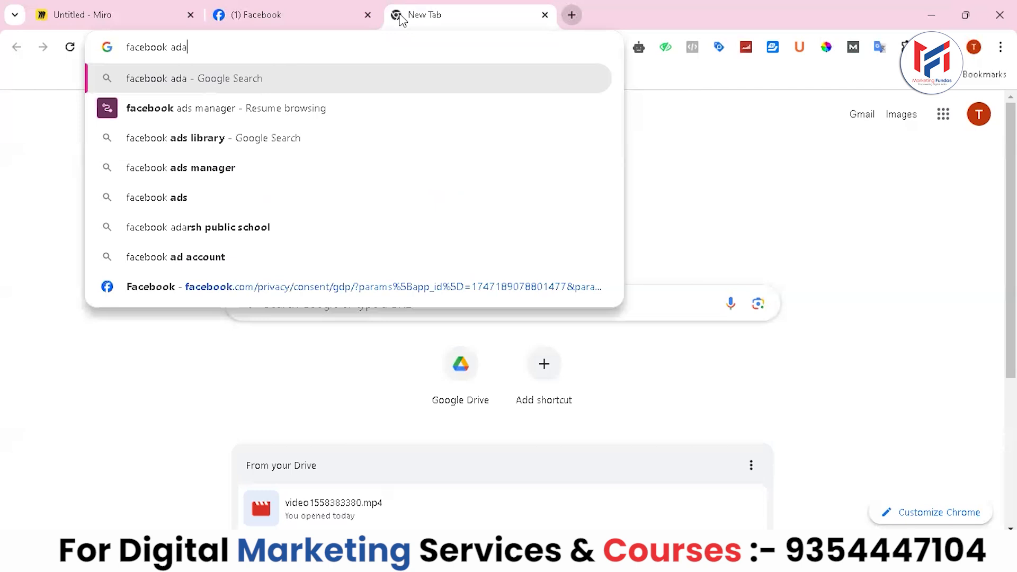
{"action": "key", "text": "Down"}
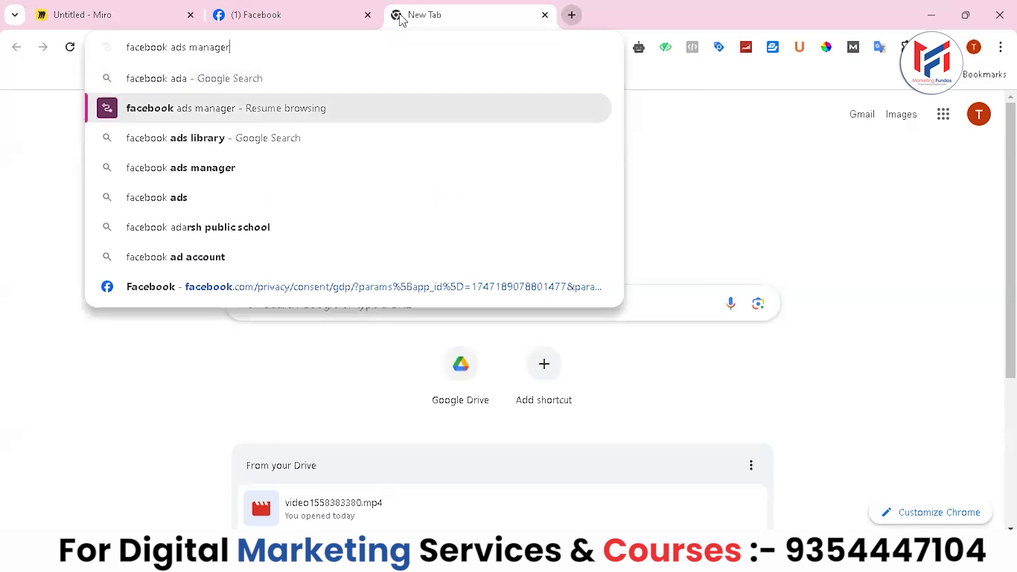
{"action": "key", "text": "Down"}
{"action": "key", "text": "Down"}
{"action": "key", "text": "Return"}
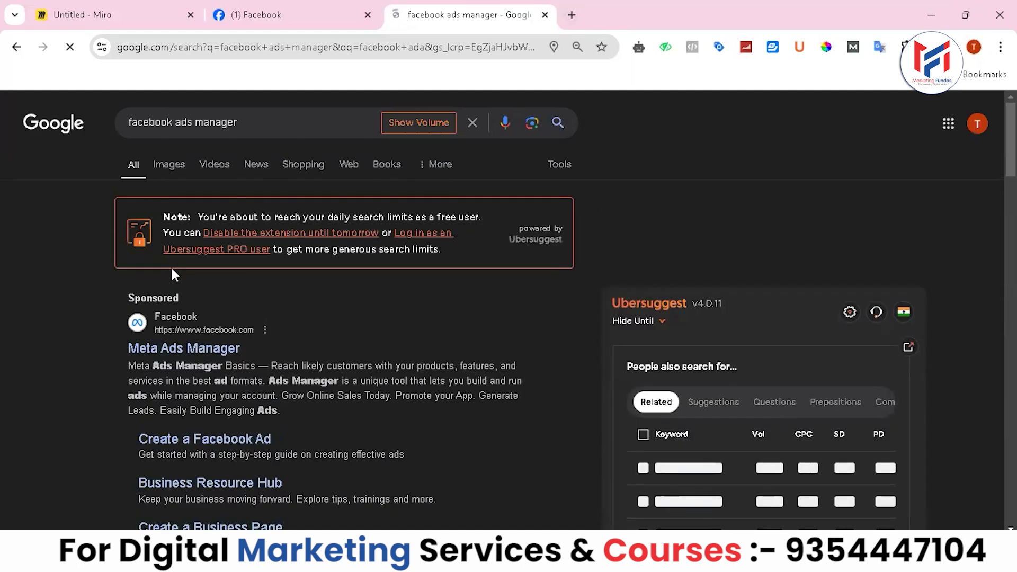
Open the sponsored Meta Ads Manager search result and go on to Ads Manager from its landing page
{"action": "left_click", "coordinate": [177, 350]}
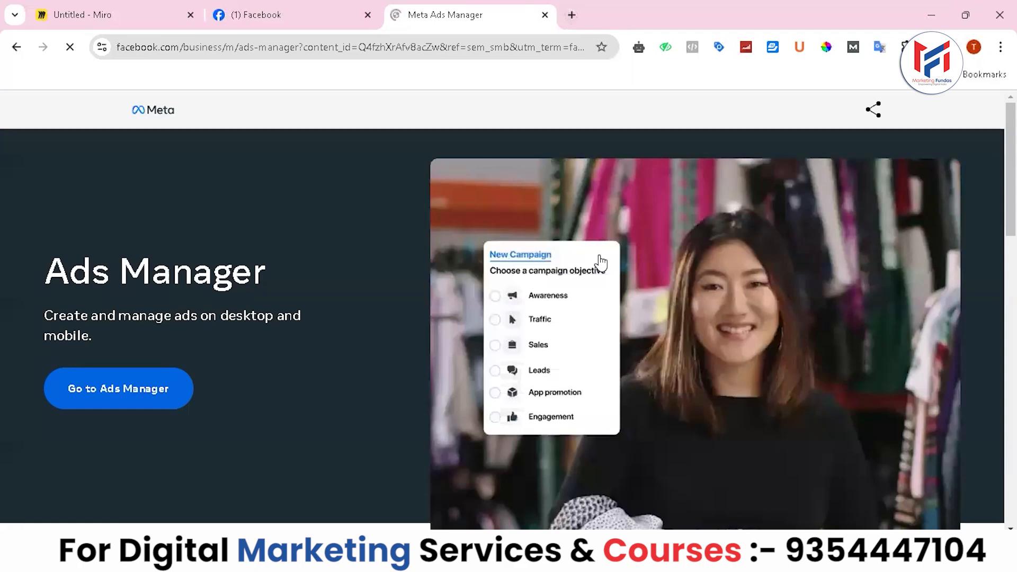
{"action": "left_click", "coordinate": [135, 394]}
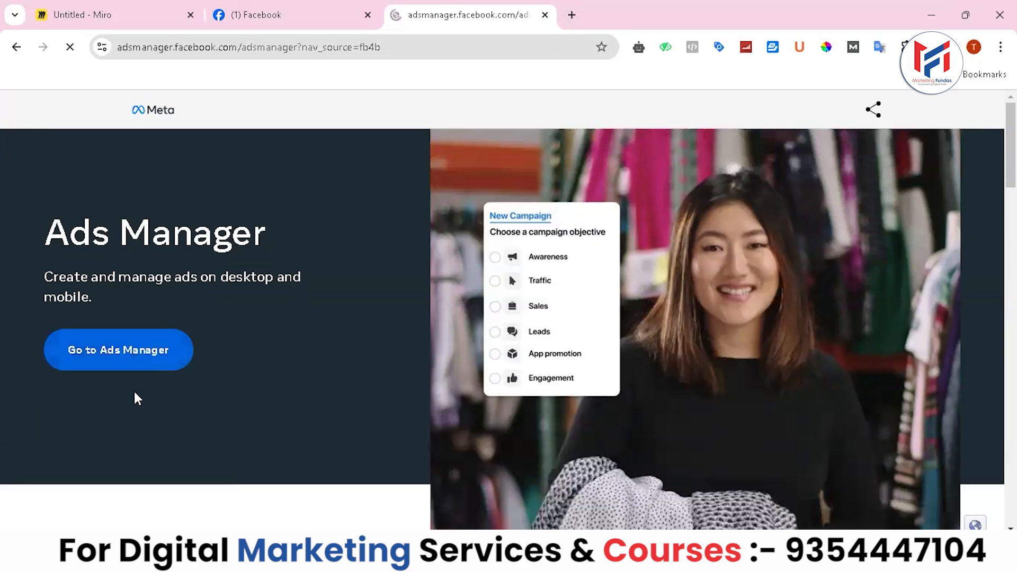
Return to the Facebook home page and open Ads Manager from its shortcut list
{"action": "left_click", "coordinate": [268, 14]}
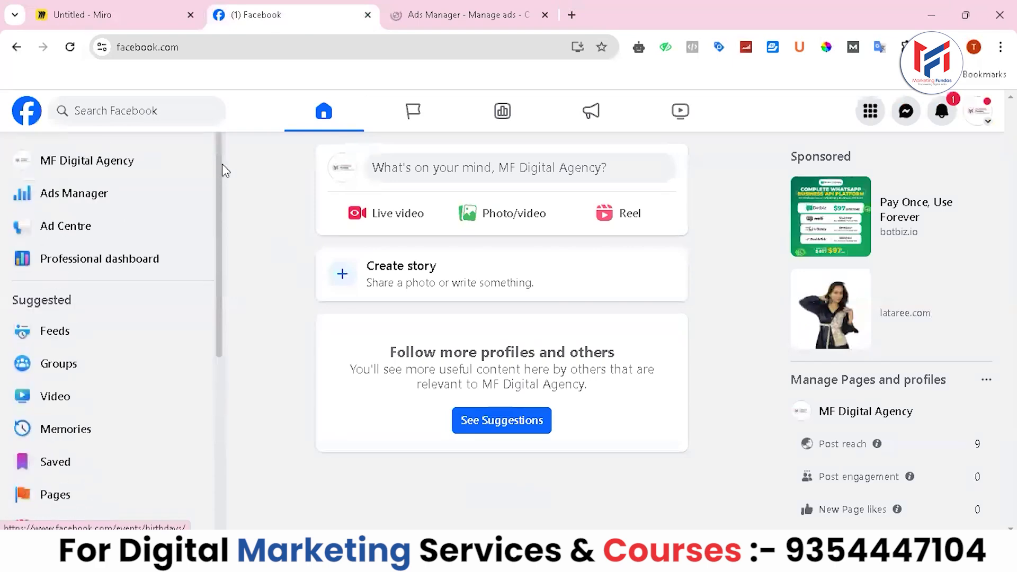
{"action": "left_click_drag", "start_coordinate": [218, 284], "coordinate": [221, 164]}
{"action": "left_click", "coordinate": [38, 196]}
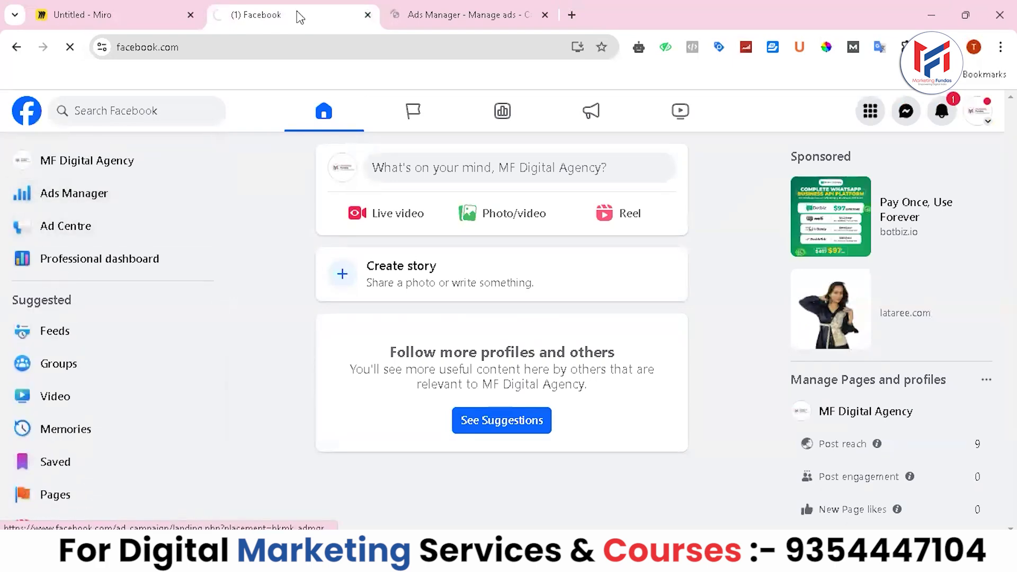
Compare the two Ads Manager tabs and close the one reached through the web search
{"action": "left_click", "coordinate": [453, 8]}
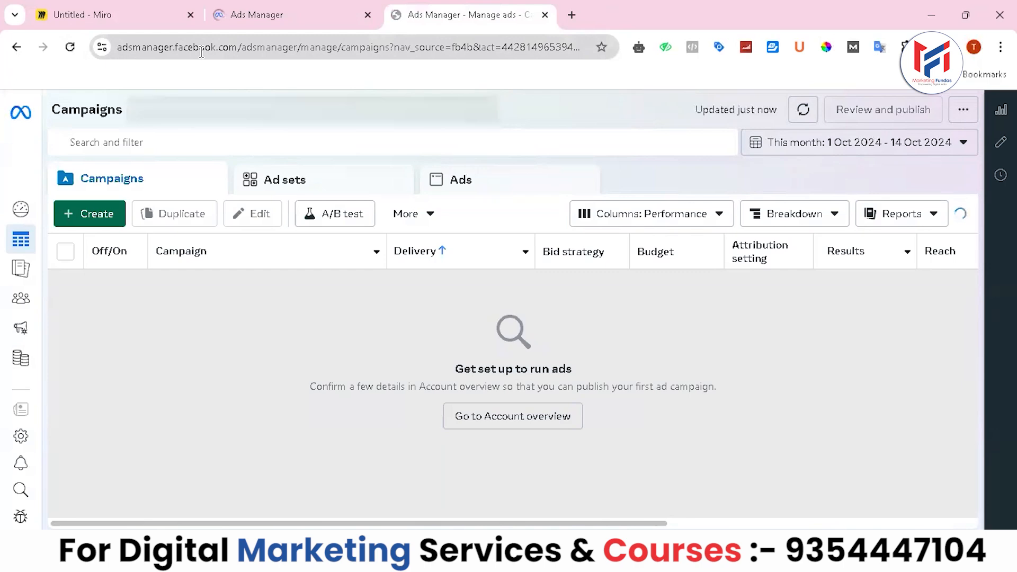
{"action": "left_click", "coordinate": [284, 12]}
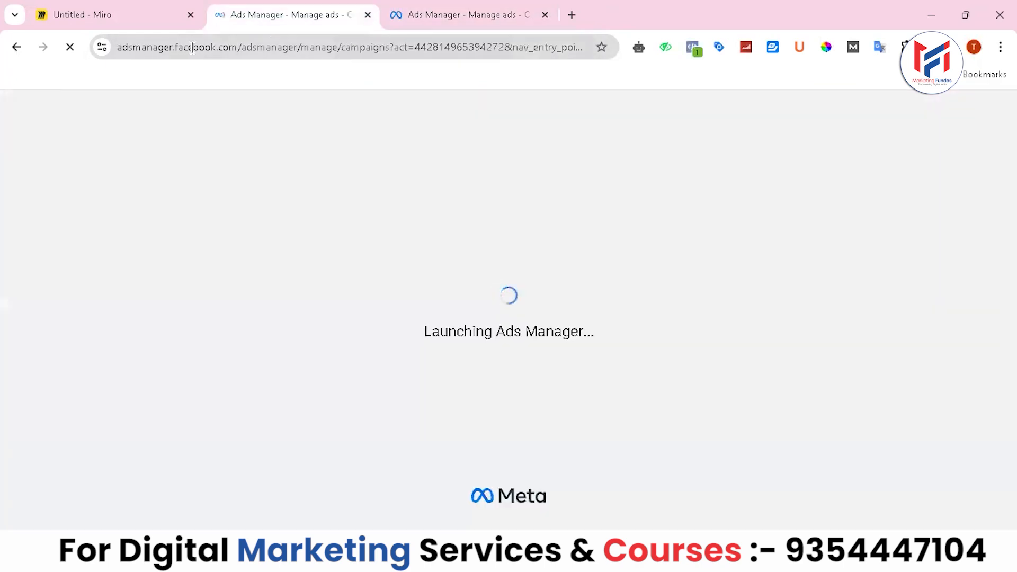
{"action": "left_click", "coordinate": [434, 7]}
{"action": "left_click", "coordinate": [333, 11]}
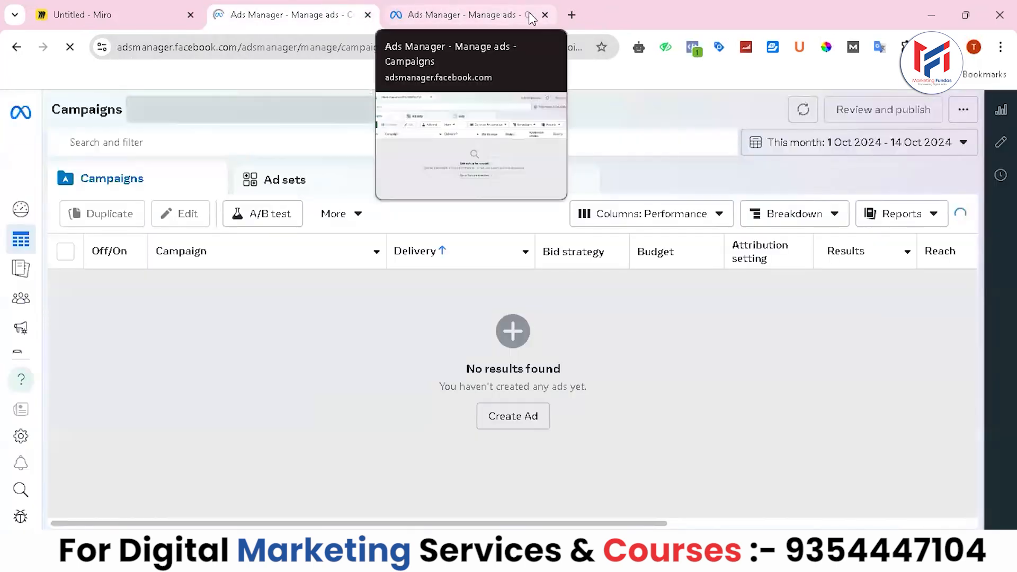
{"action": "left_click", "coordinate": [545, 15]}
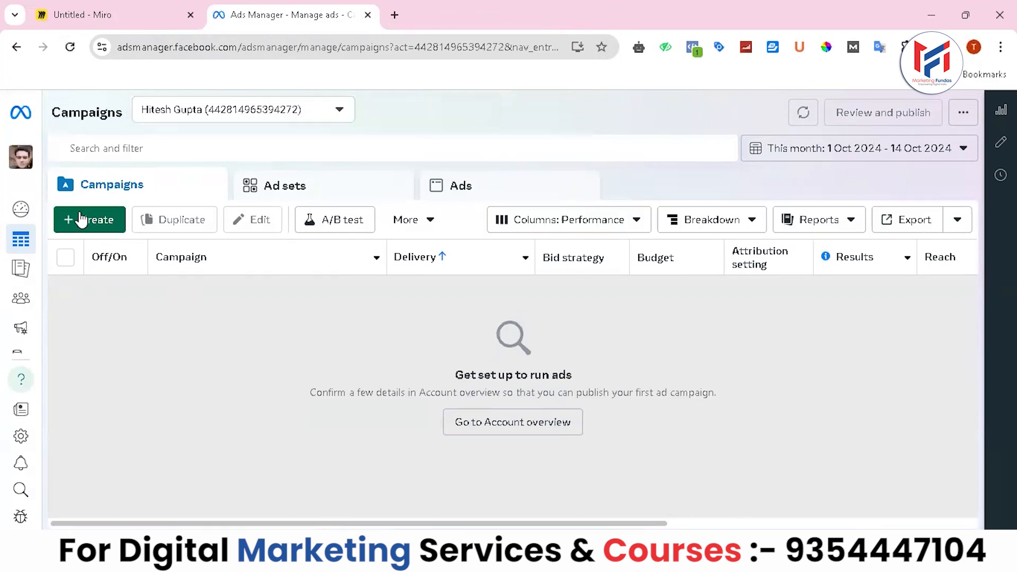
Create a new auction campaign with the Awareness objective
{"action": "left_click", "coordinate": [80, 218]}
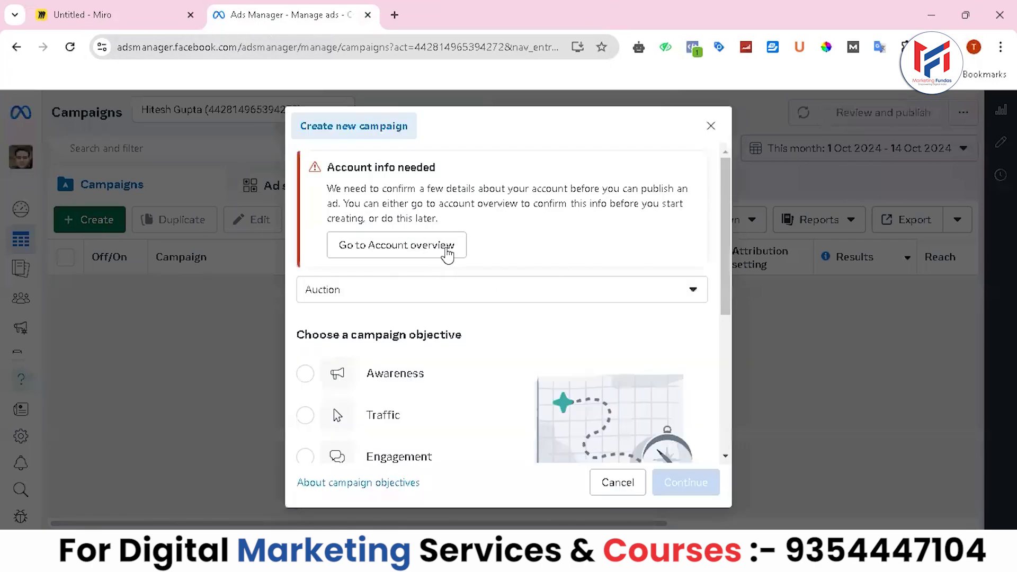
{"action": "left_click_drag", "start_coordinate": [723, 204], "coordinate": [738, 297]}
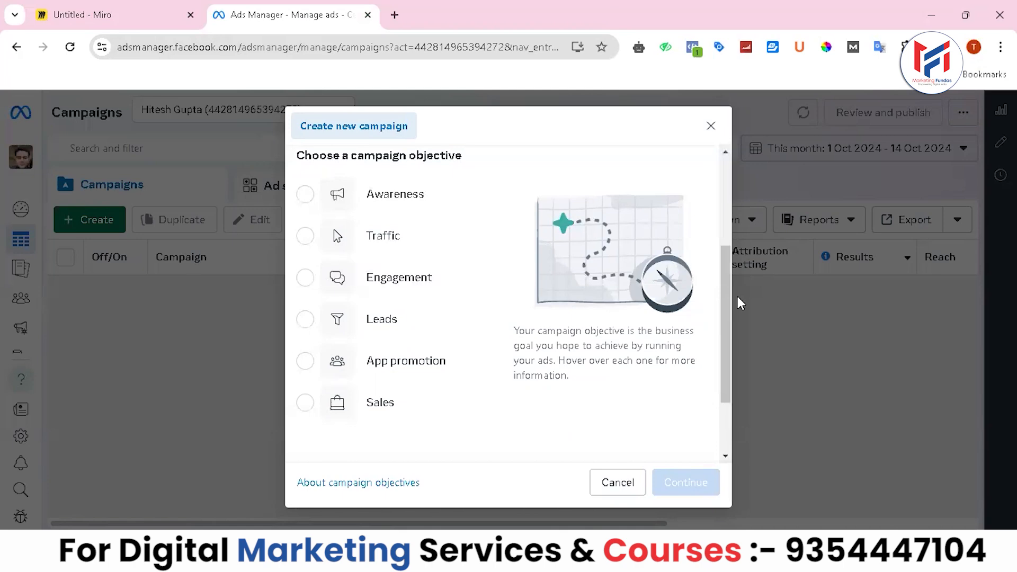
{"action": "left_click", "coordinate": [352, 198]}
{"action": "left_click", "coordinate": [684, 481]}
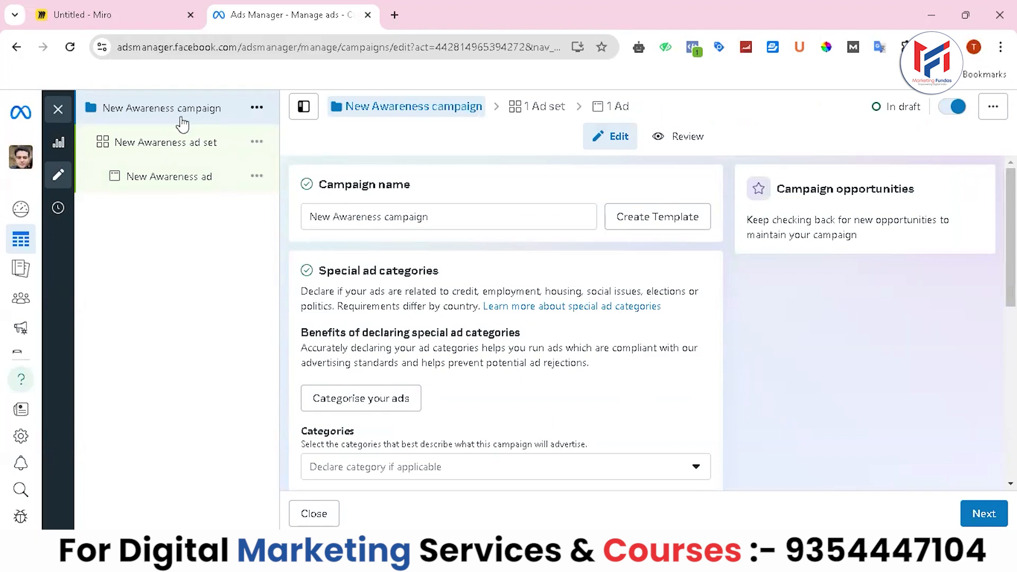
Go to the New Awareness ad set and quickly duplicate it within the same campaign
{"action": "left_click", "coordinate": [974, 509]}
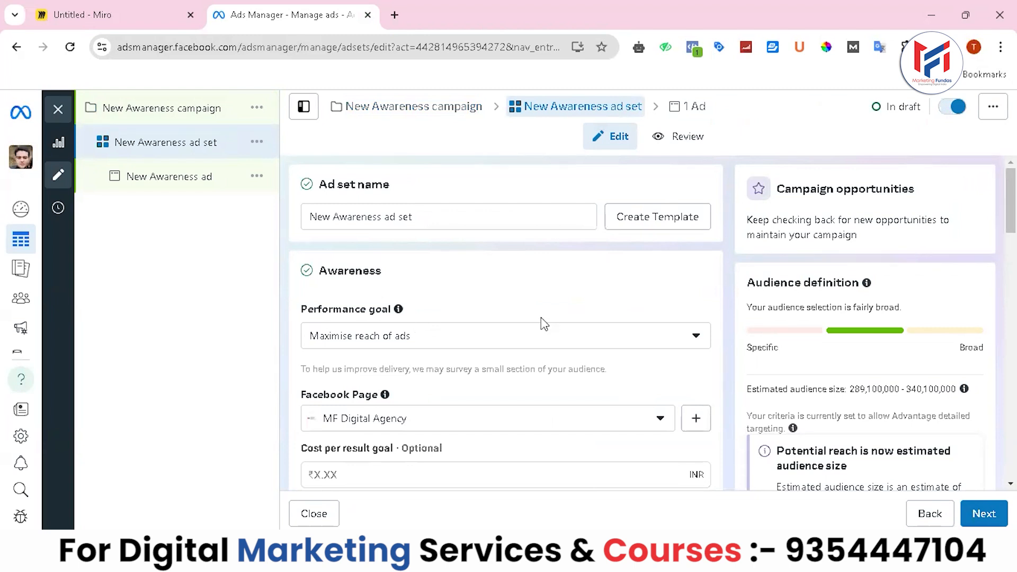
{"action": "left_click", "coordinate": [994, 106]}
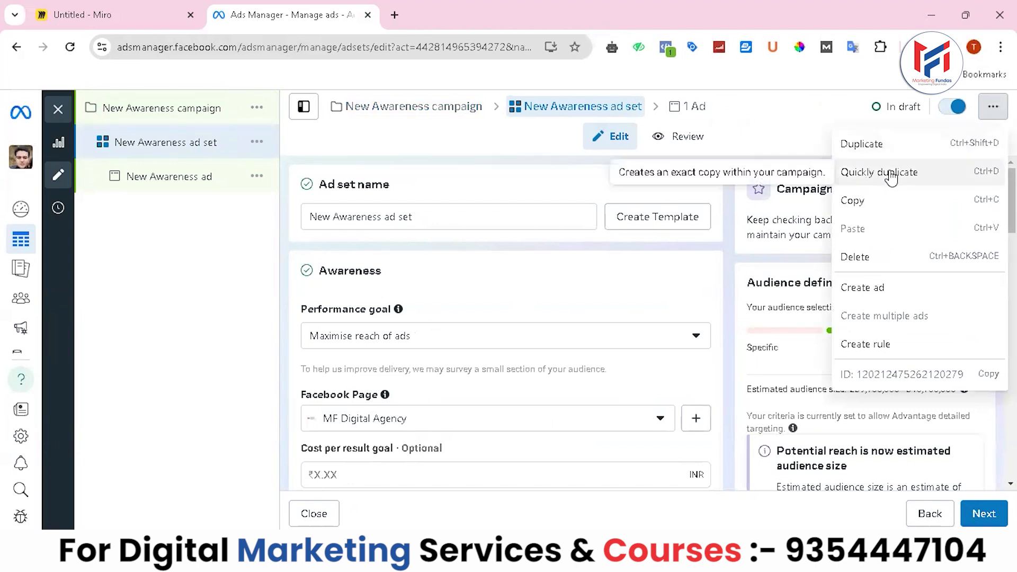
{"action": "left_click", "coordinate": [924, 175]}
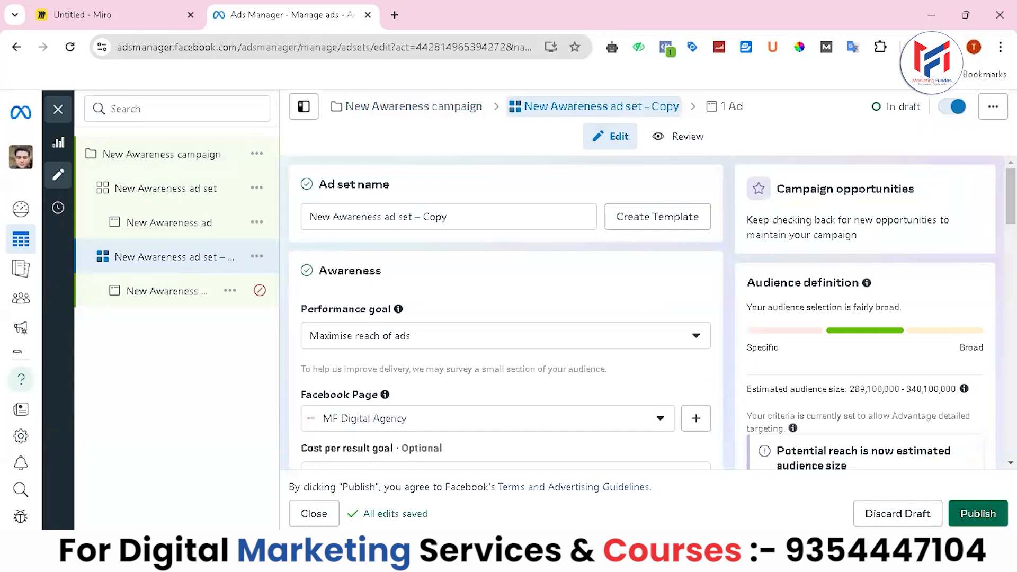
Open the full Duplicate options for the copied ad set
{"action": "left_click", "coordinate": [993, 106]}
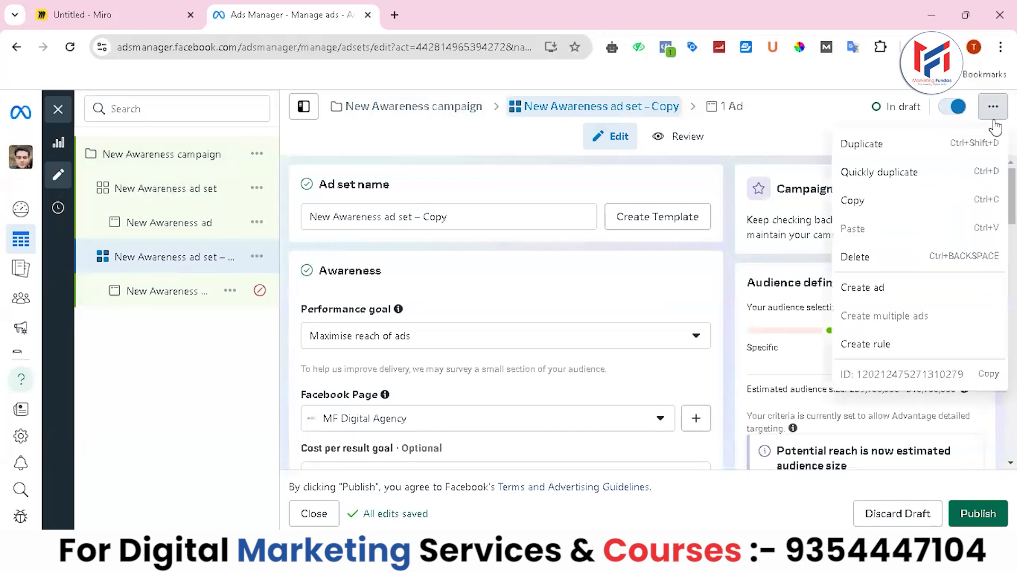
{"action": "left_click", "coordinate": [905, 147]}
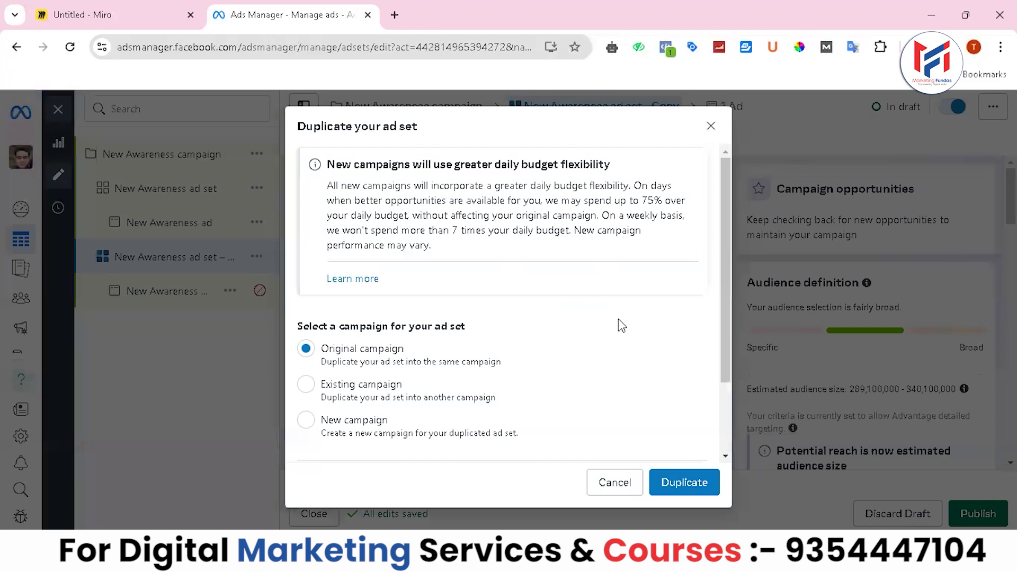
{"action": "scroll", "coordinate": [729, 306], "scroll_direction": "down", "scroll_amount": 2}
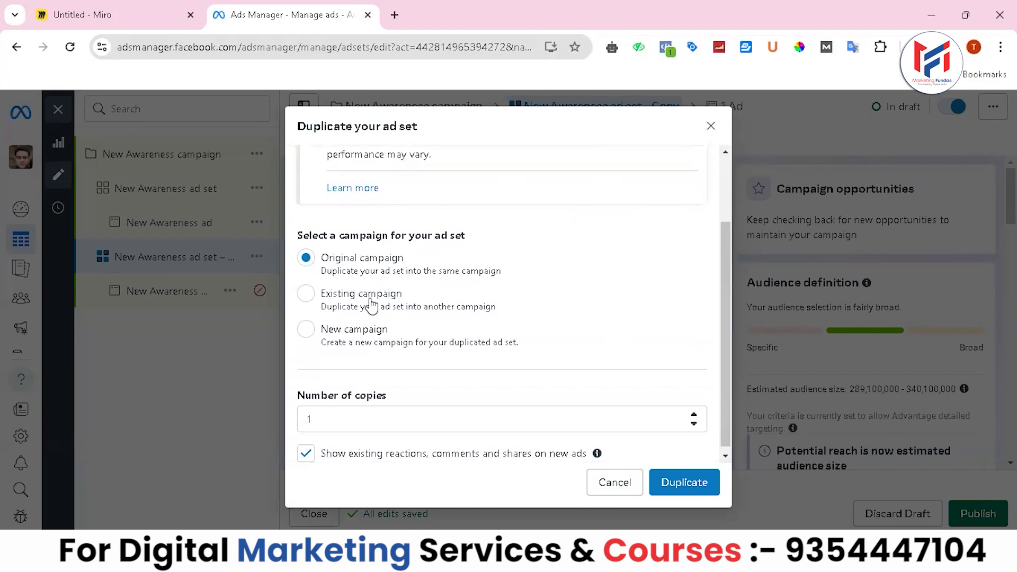
Try the existing New Awareness campaign as the duplicate's destination, and switch back to the original campaign
{"action": "left_click", "coordinate": [371, 304]}
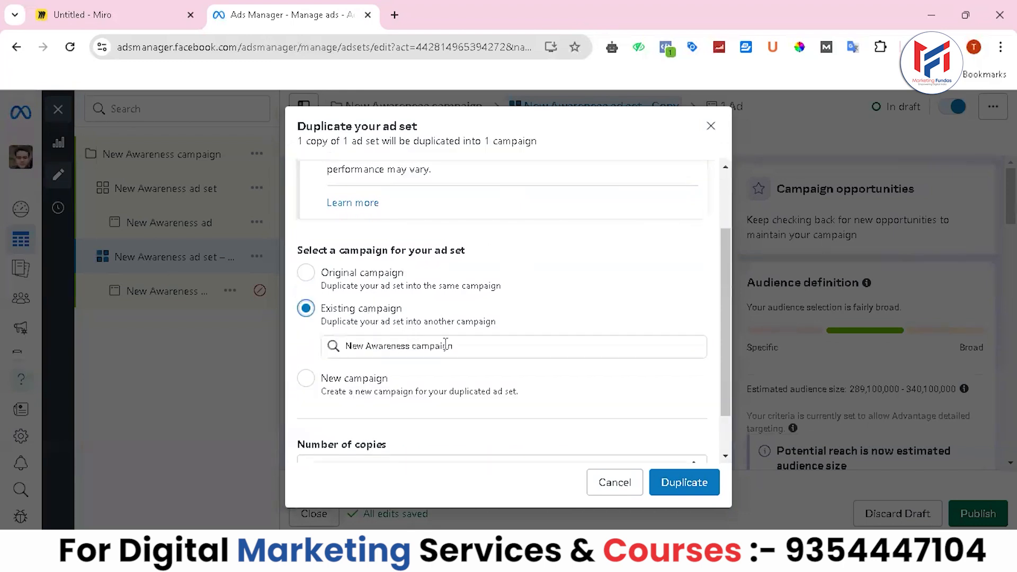
{"action": "left_click", "coordinate": [468, 345]}
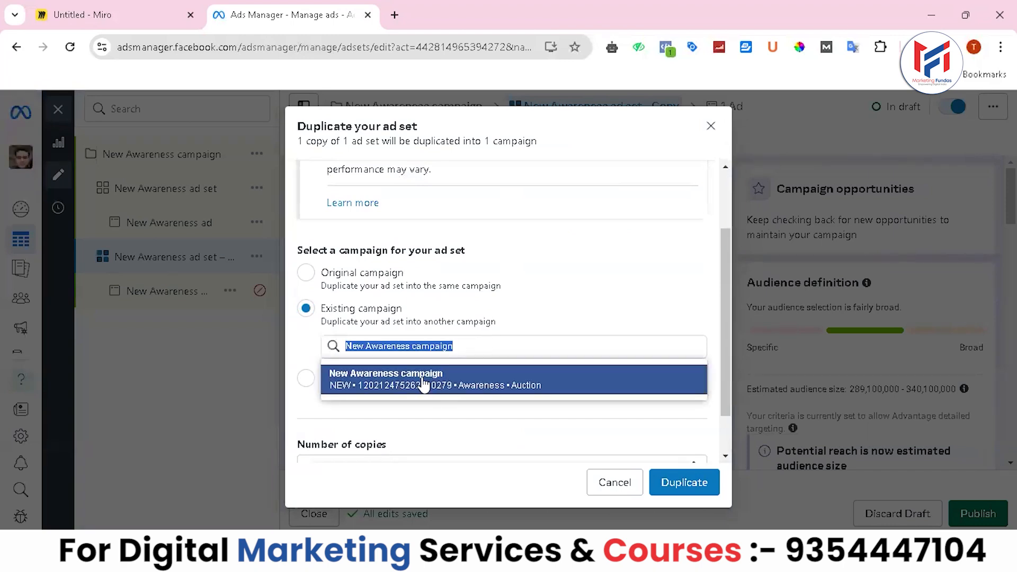
{"action": "left_click", "coordinate": [394, 382]}
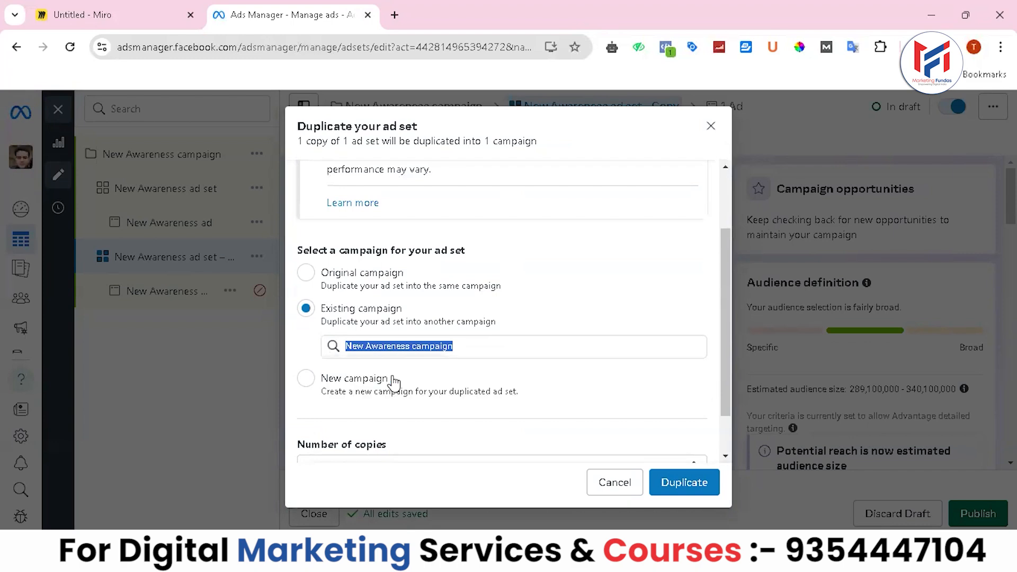
{"action": "left_click", "coordinate": [306, 272]}
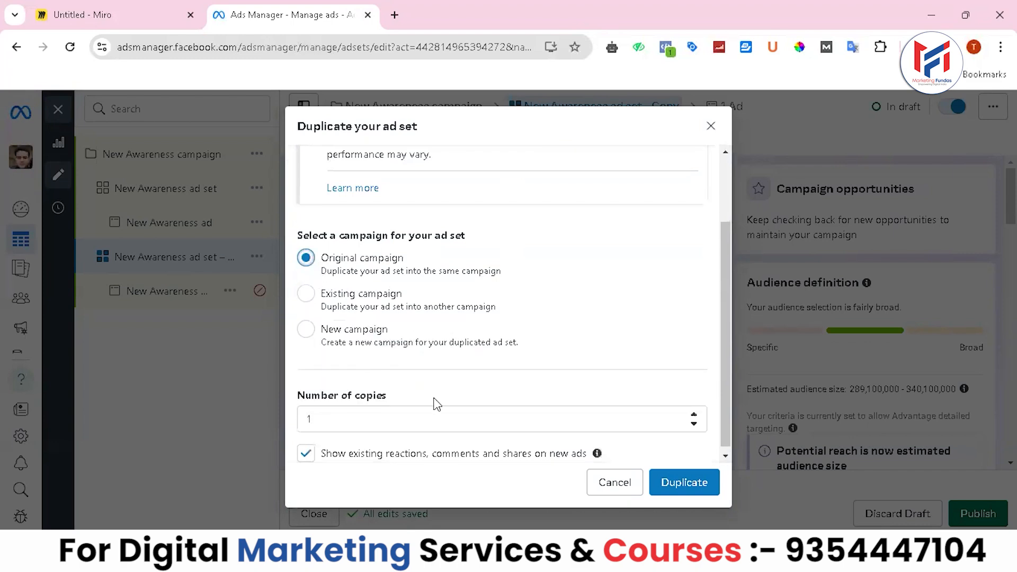
Choose a new campaign as the duplicate's destination and review its name field, buying type and objective
{"action": "left_click", "coordinate": [306, 329]}
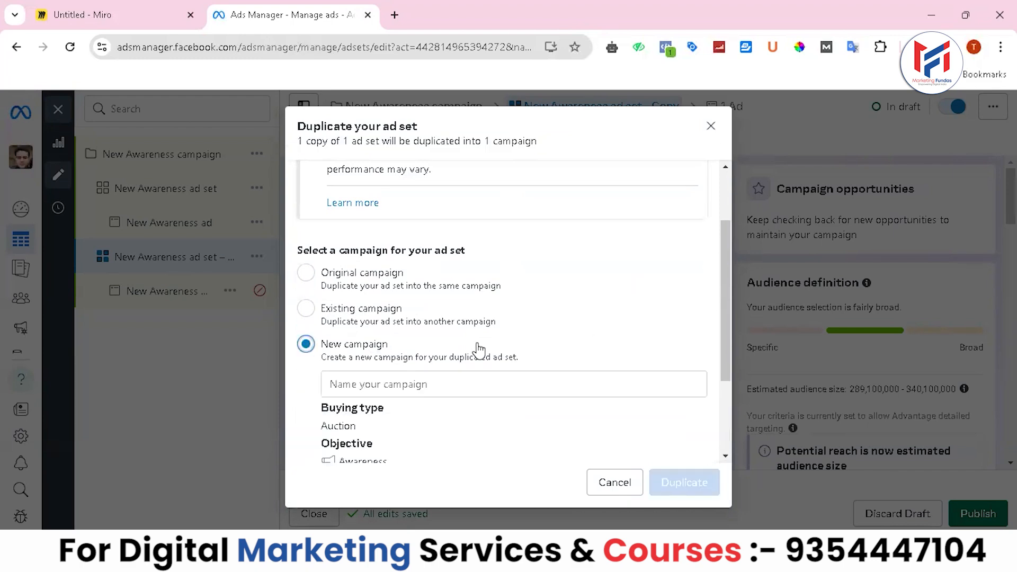
{"action": "scroll", "coordinate": [732, 306], "scroll_direction": "down", "scroll_amount": 2}
{"action": "left_click", "coordinate": [391, 300]}
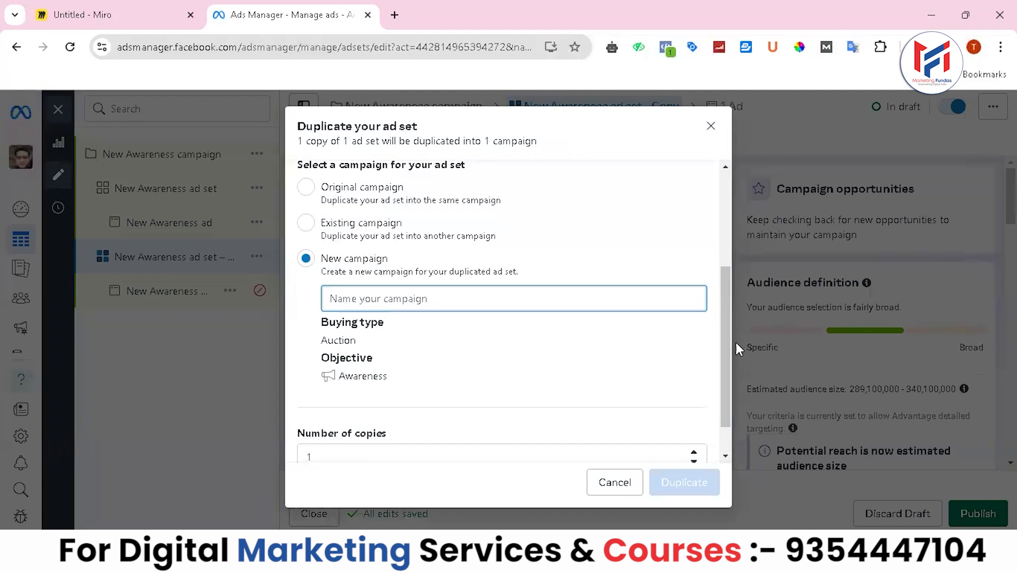
{"action": "left_click_drag", "start_coordinate": [726, 379], "coordinate": [727, 403]}
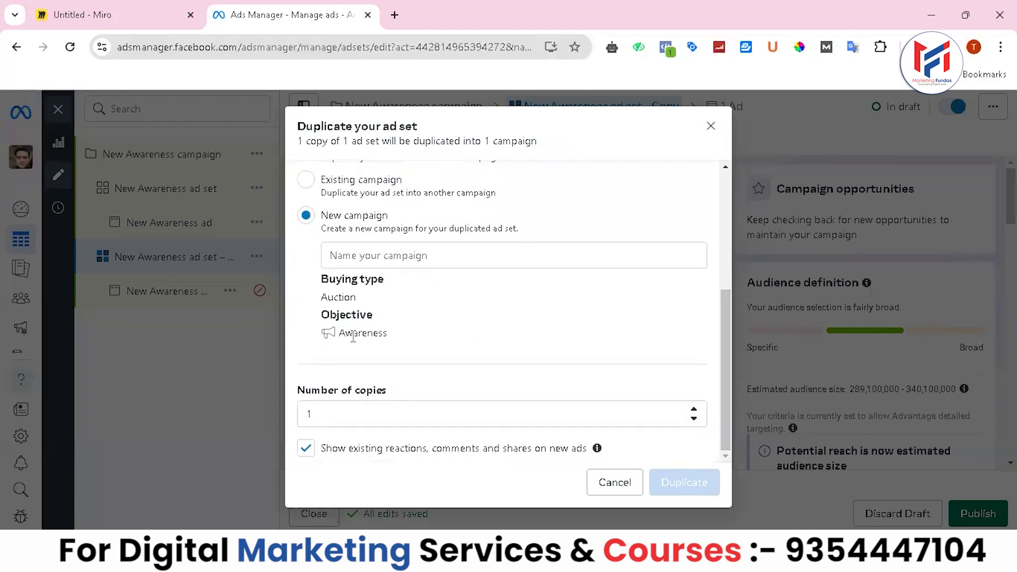
{"action": "left_click_drag", "start_coordinate": [339, 333], "coordinate": [385, 333]}
{"action": "left_click", "coordinate": [337, 380]}
Set the number of ad set copies to 2
{"action": "left_click_drag", "start_coordinate": [297, 391], "coordinate": [407, 393]}
{"action": "left_click", "coordinate": [694, 410]}
{"action": "left_click", "coordinate": [694, 410]}
{"action": "left_click", "coordinate": [698, 408]}
{"action": "left_click", "coordinate": [696, 409]}
{"action": "left_click", "coordinate": [695, 410]}
{"action": "left_click", "coordinate": [696, 409]}
{"action": "left_click", "coordinate": [531, 386]}
{"action": "left_click_drag", "start_coordinate": [505, 420], "coordinate": [293, 427]}
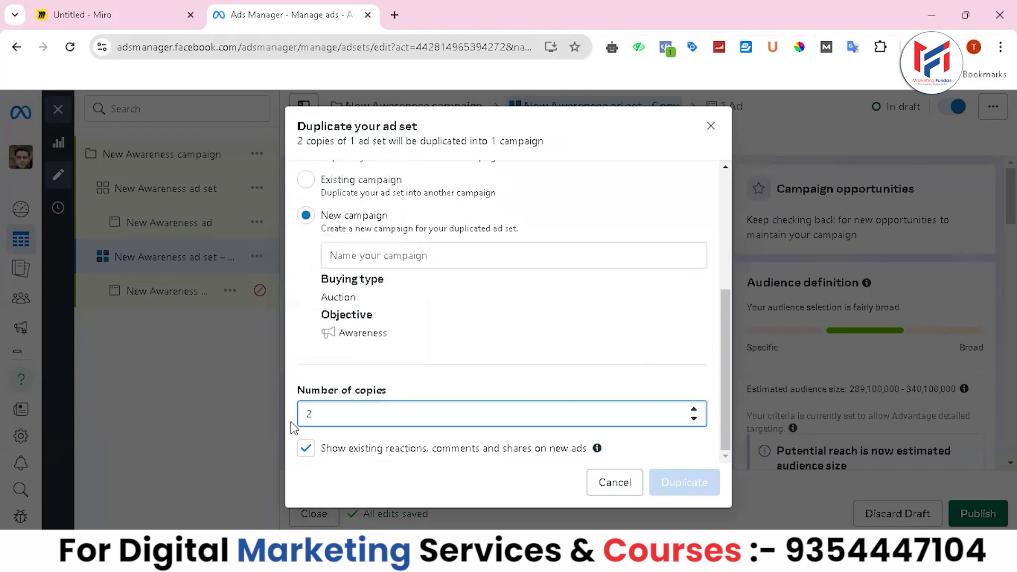
{"action": "left_click_drag", "start_coordinate": [724, 366], "coordinate": [724, 233]}
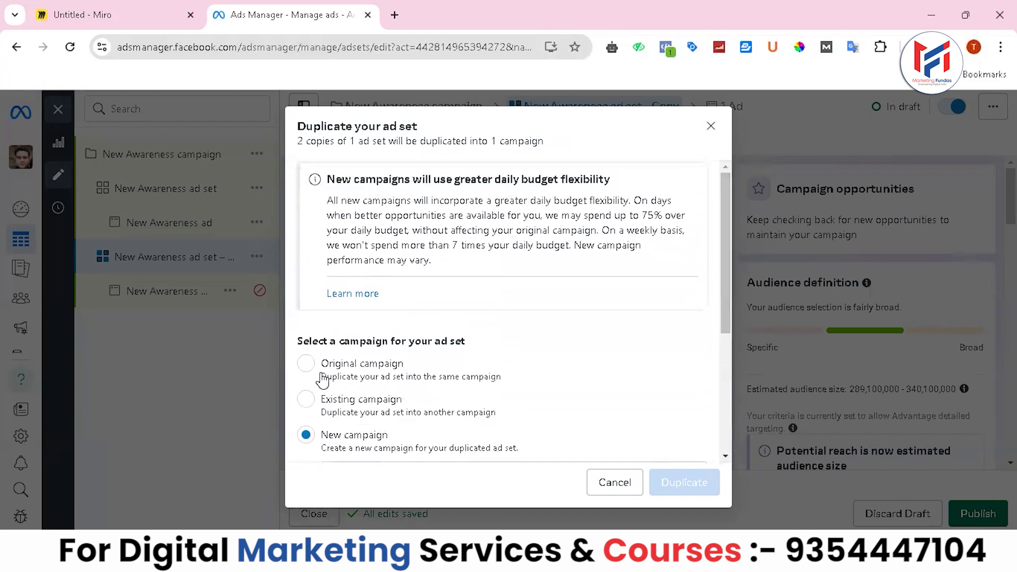
Name the new destination campaign "Awareness 2" and duplicate the ad set into it
{"action": "left_click_drag", "start_coordinate": [729, 259], "coordinate": [734, 375]}
{"action": "left_click", "coordinate": [402, 250]}
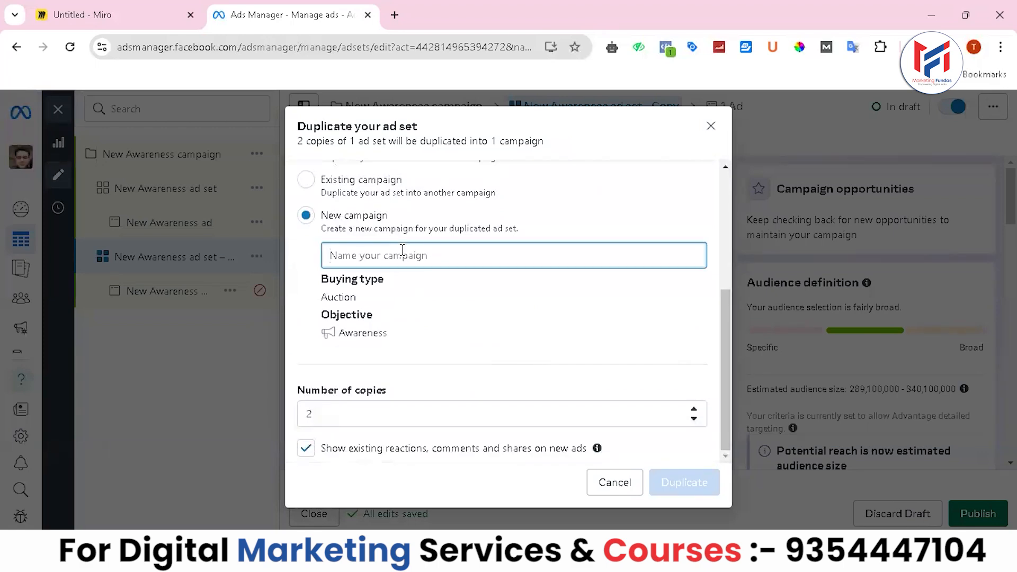
{"action": "type", "text": "Awareness 2"}
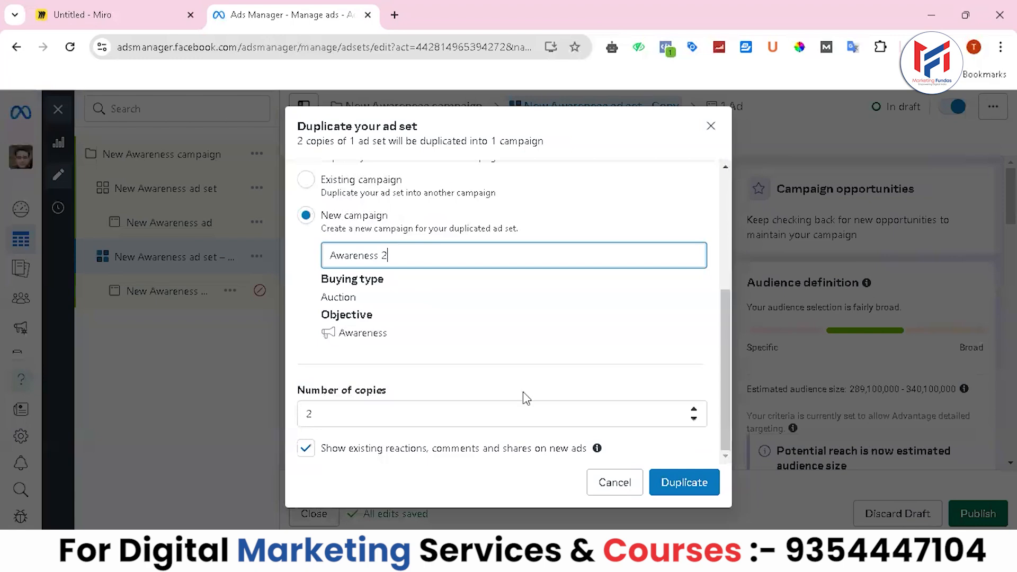
{"action": "left_click", "coordinate": [687, 483]}
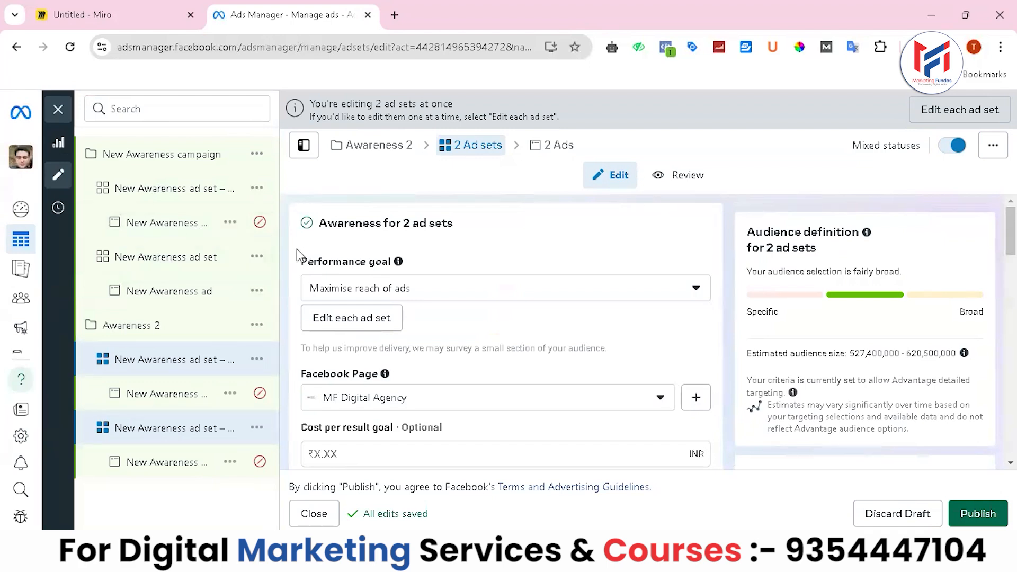
Delete the original New Awareness ad set from New Awareness campaign, keeping its copy
{"action": "left_click", "coordinate": [257, 258]}
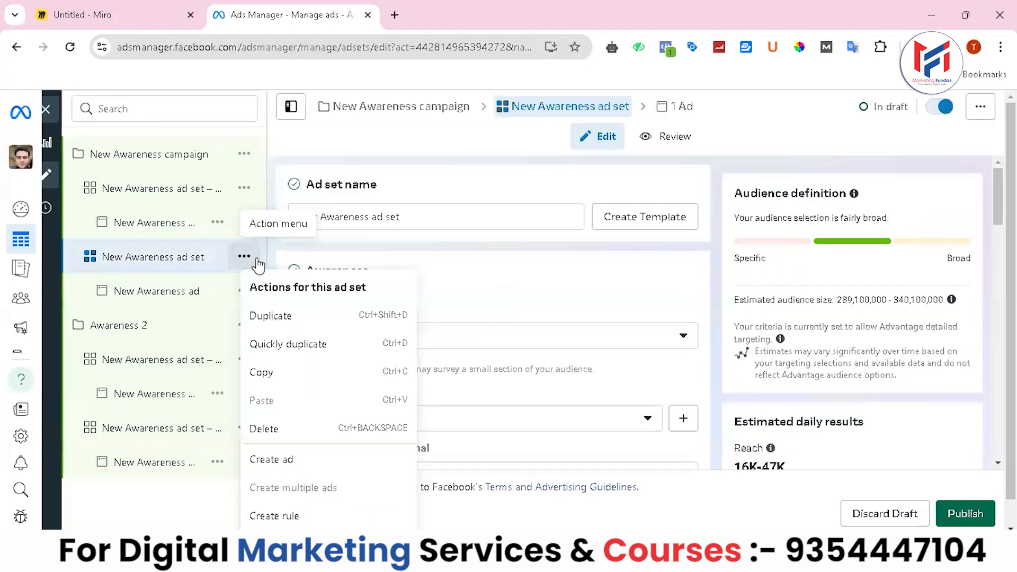
{"action": "left_click", "coordinate": [274, 430]}
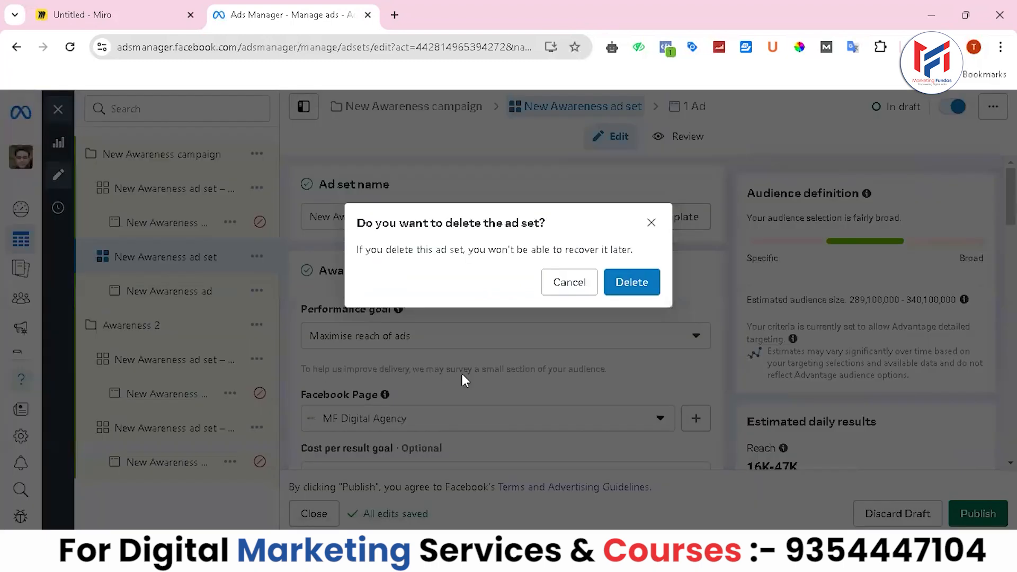
{"action": "left_click", "coordinate": [646, 282]}
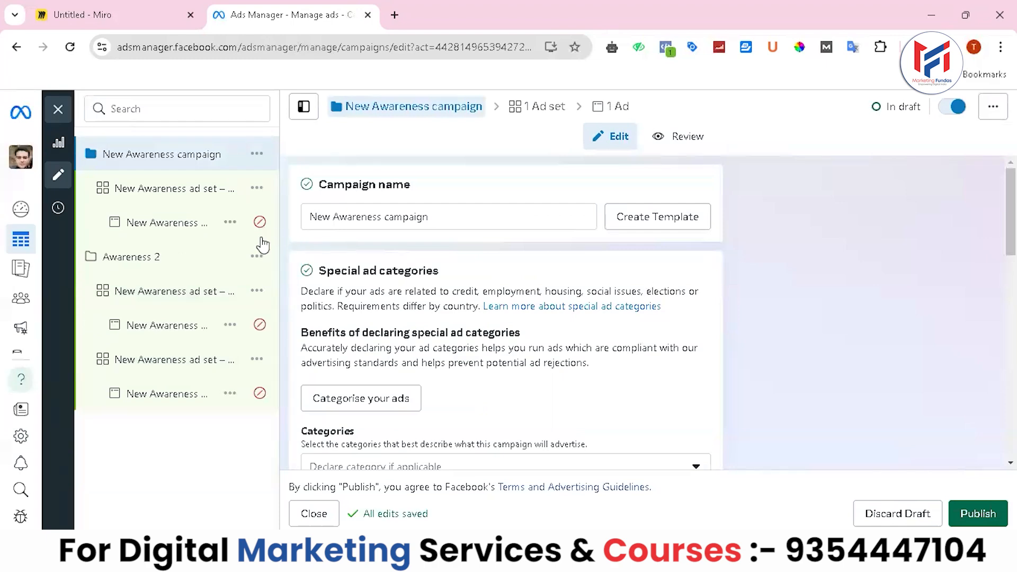
Delete the whole Awareness 2 campaign together with its duplicated ad sets
{"action": "left_click", "coordinate": [256, 257]}
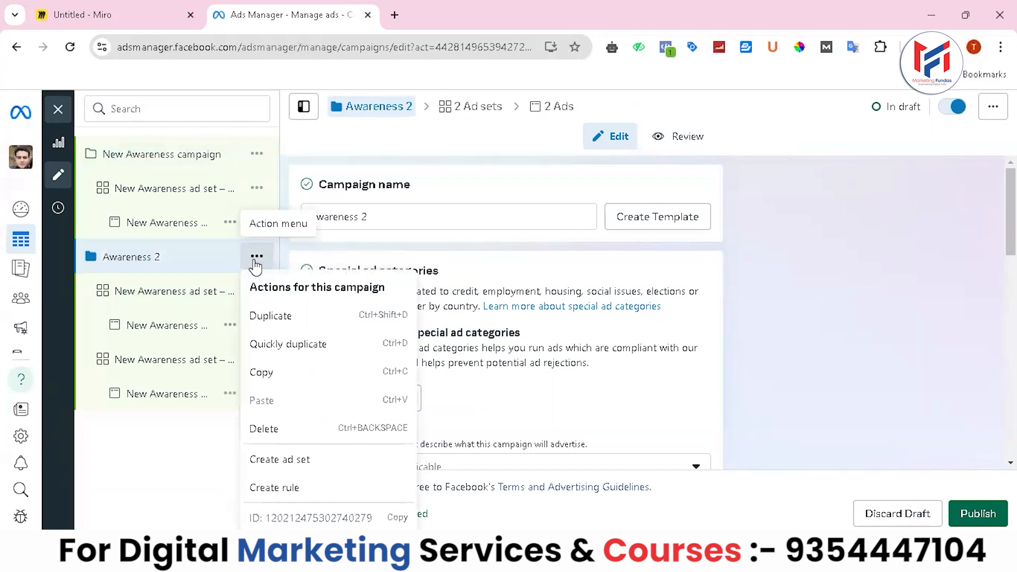
{"action": "left_click", "coordinate": [277, 431]}
{"action": "left_click", "coordinate": [638, 284]}
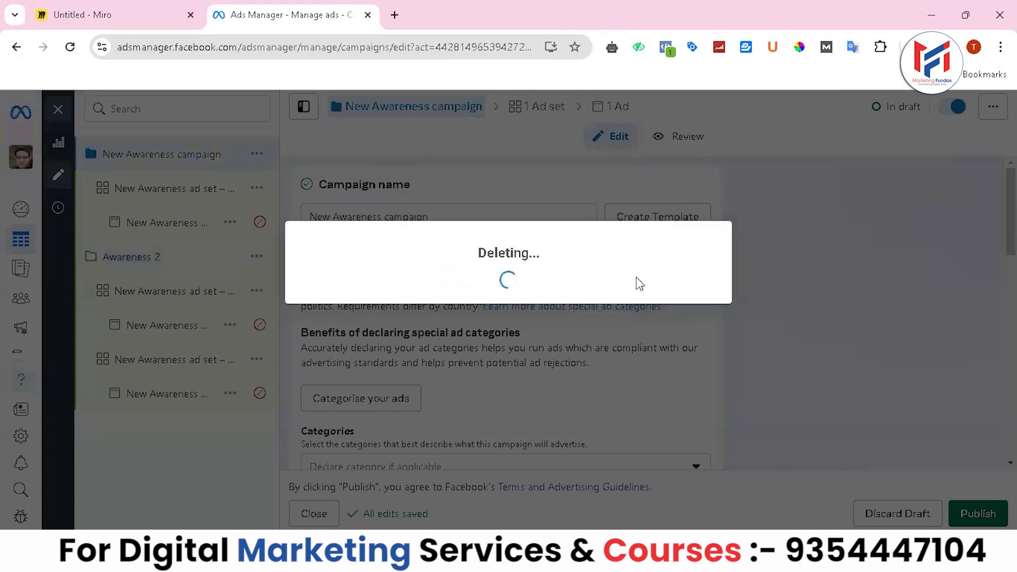